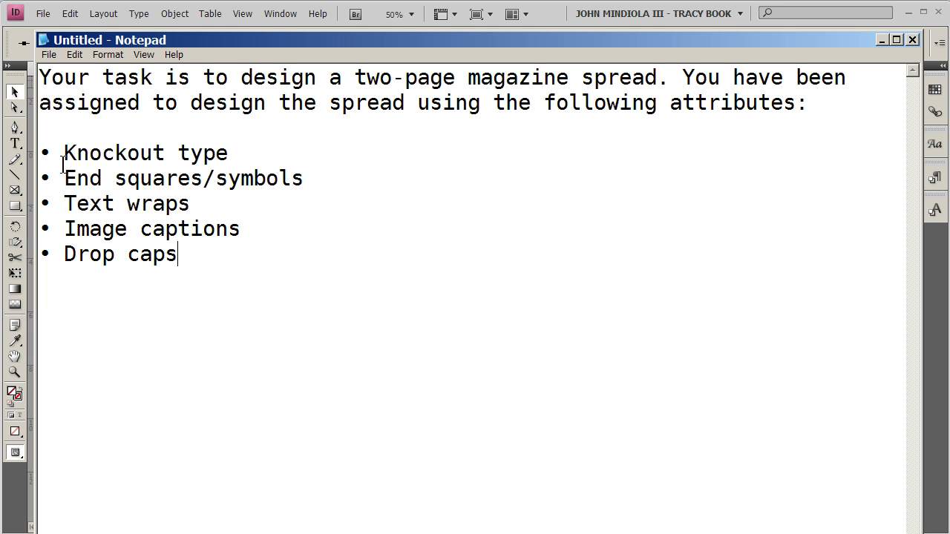
Step: Move the Notepad brief aside, switch to InDesign and draw a rectangle about 2.6 × 3 in on the left page
drag(176, 42, 597, 75)
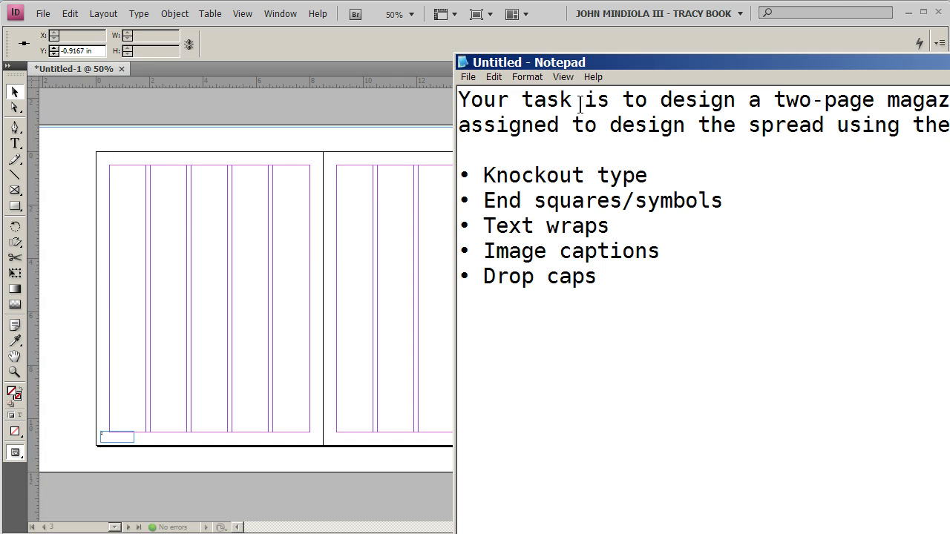
click(292, 145)
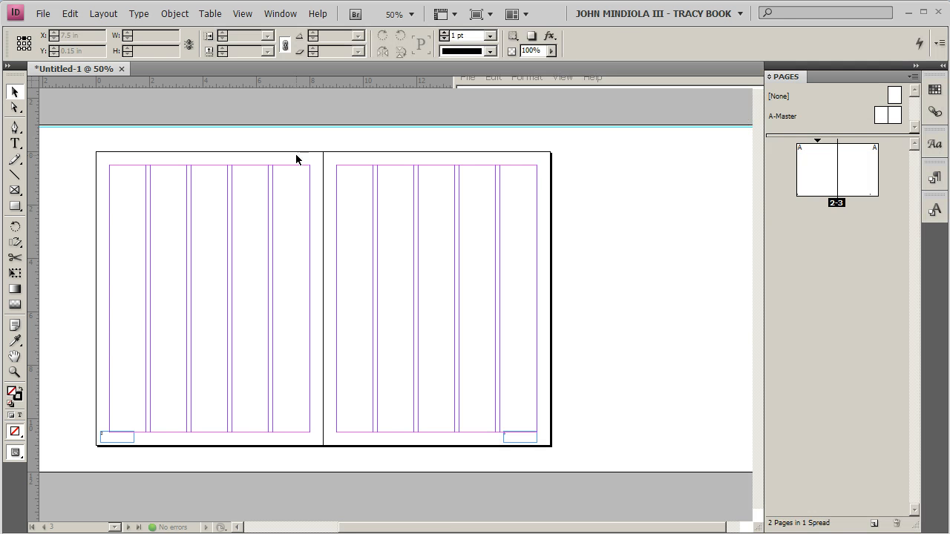
click(15, 206)
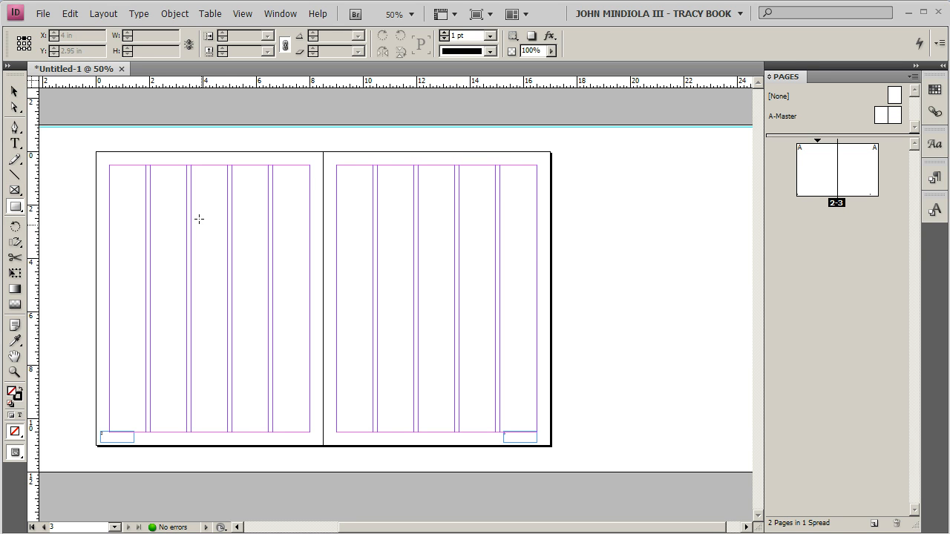
drag(199, 219, 269, 298)
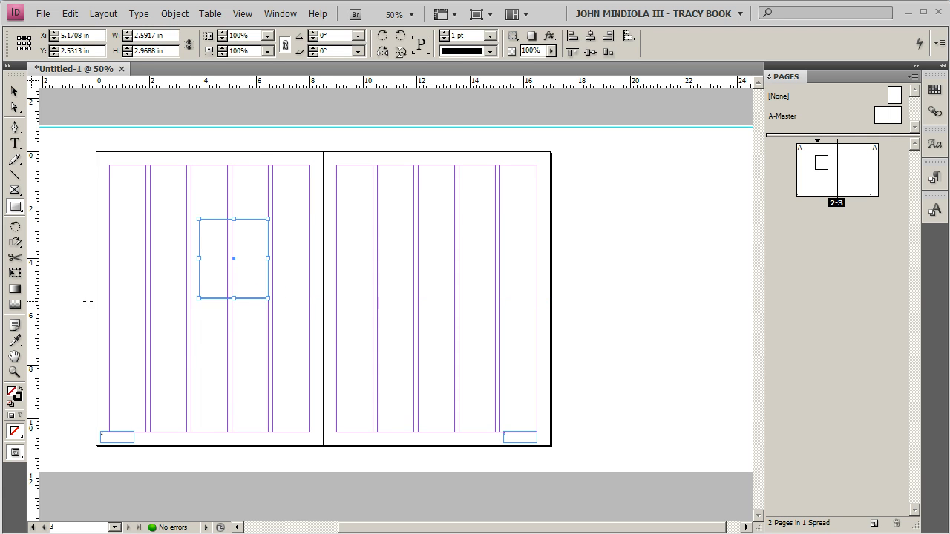
Step: Swap the rectangle's fill and stroke to give it a black fill and no stroke
click(14, 371)
drag(156, 198, 339, 341)
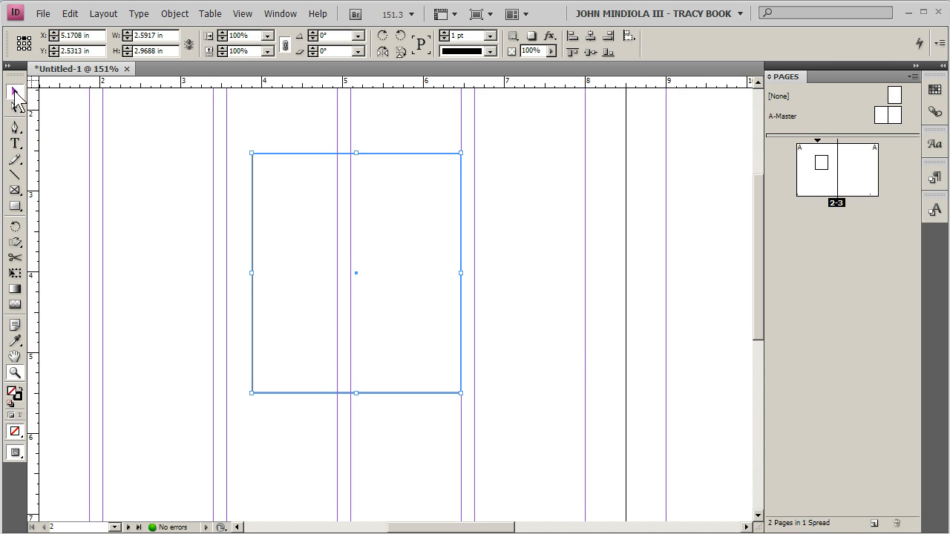
click(14, 92)
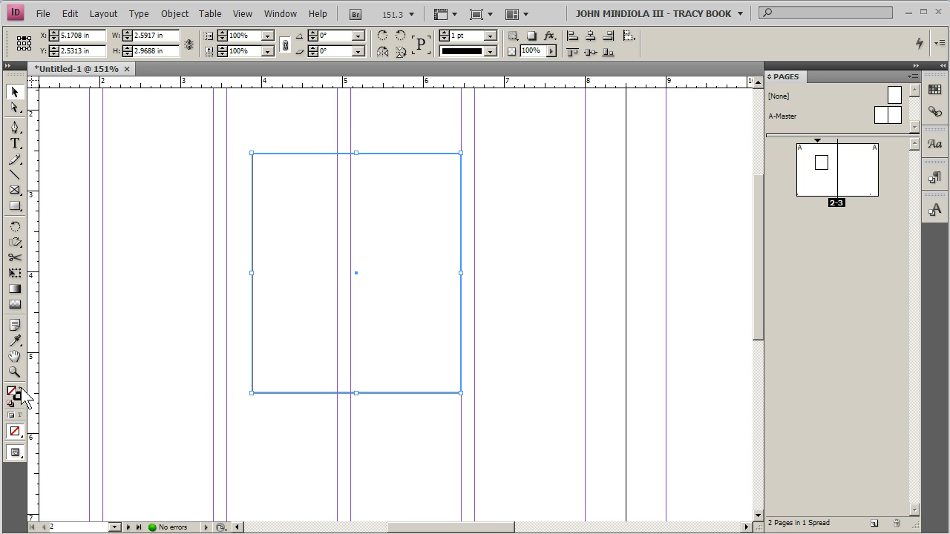
click(20, 388)
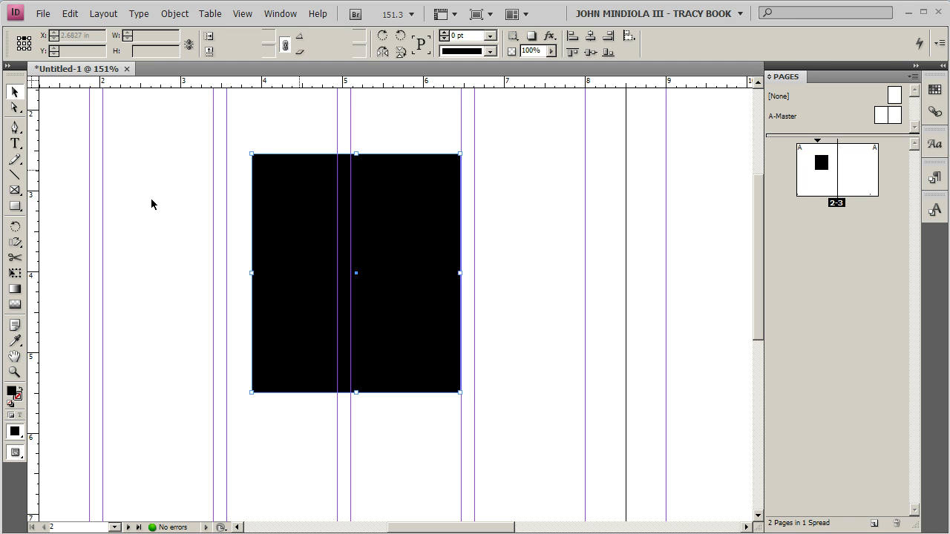
click(187, 225)
Step: Change the black rectangle's content type to Text
click(305, 207)
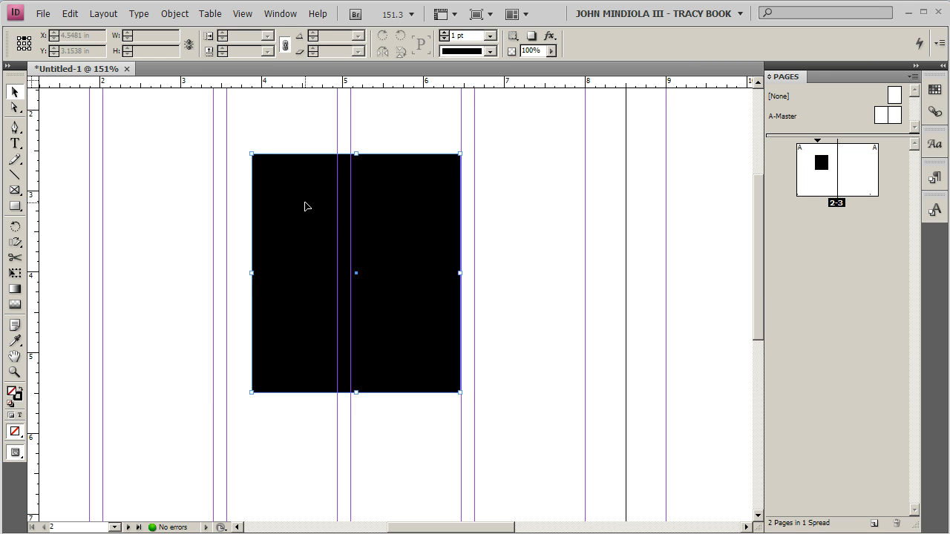
right_click(304, 191)
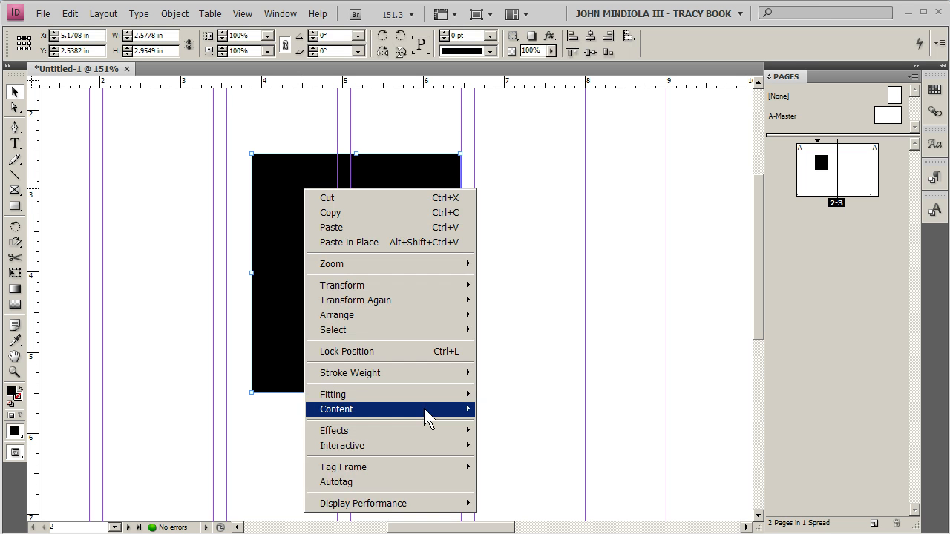
mouse_move(424, 409)
click(511, 424)
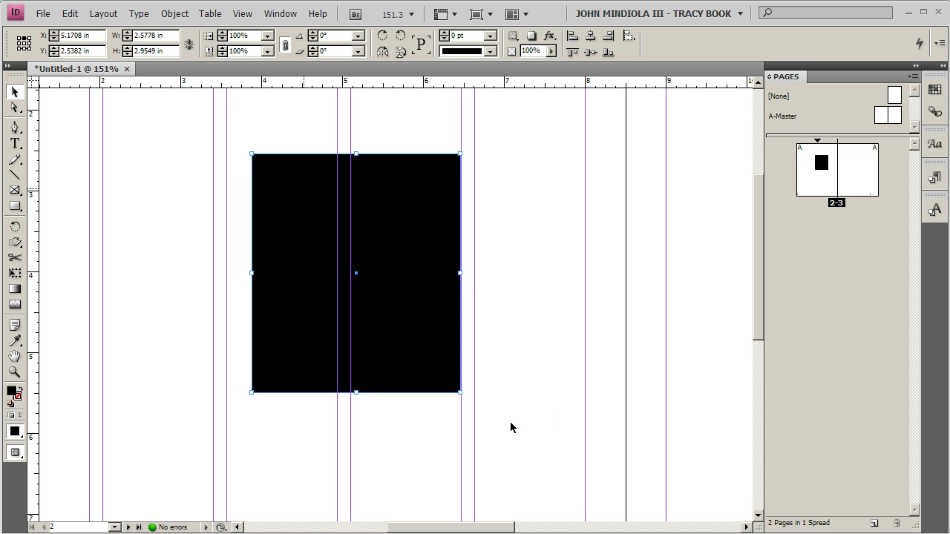
Step: Enter the text "Knockout type" inside the black frame
key(t)
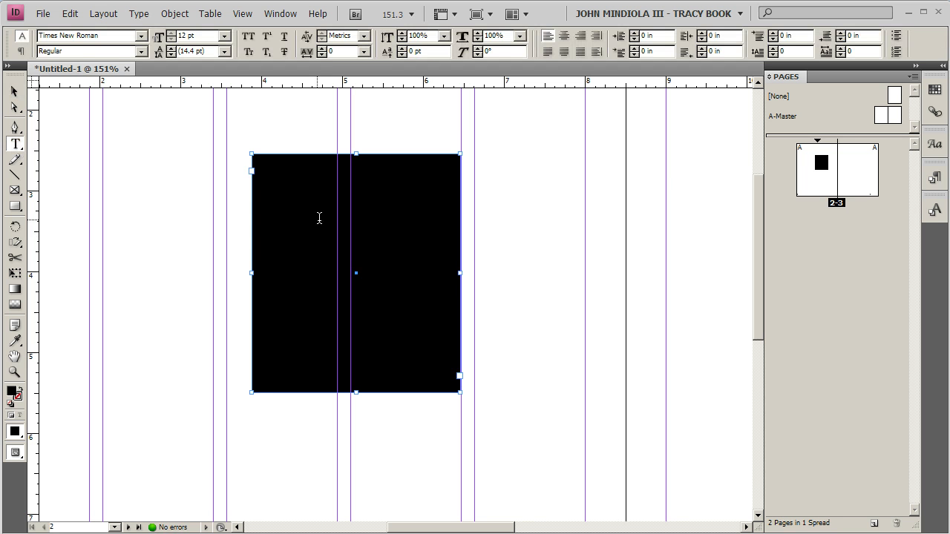
click(316, 216)
text(sdfdslfjsdf)
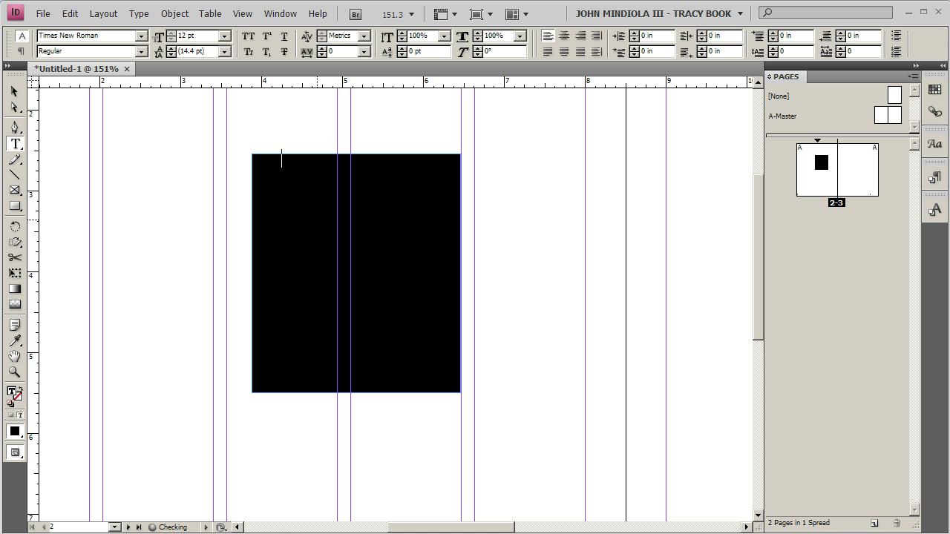
text(dfsd)
Step: Color all text in the black frame with the [Paper] swatch and set its font size to 30 pt
key(ctrl+a)
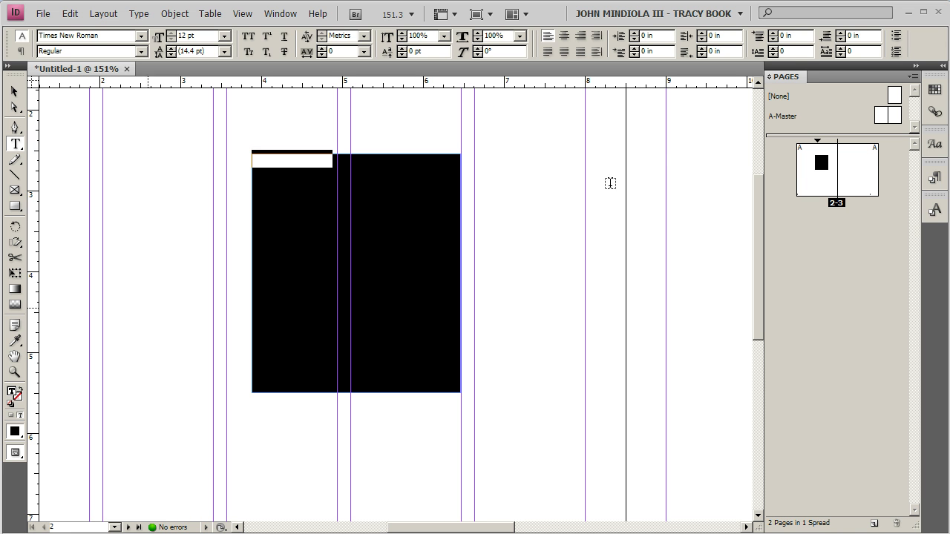
click(935, 93)
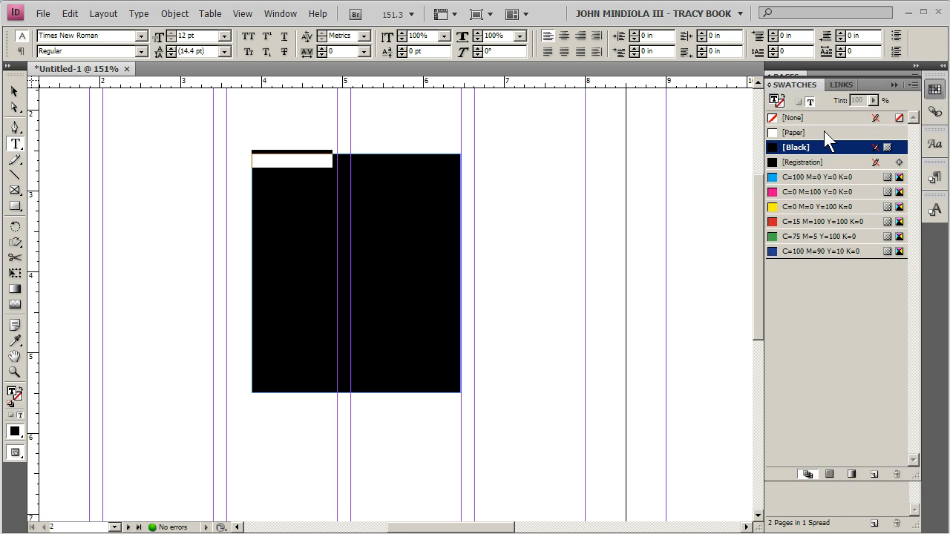
click(824, 132)
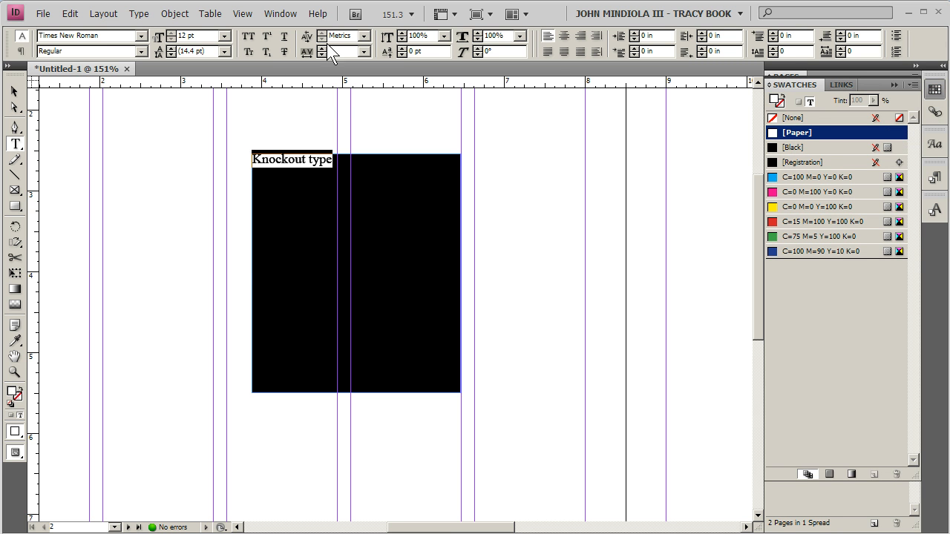
click(224, 36)
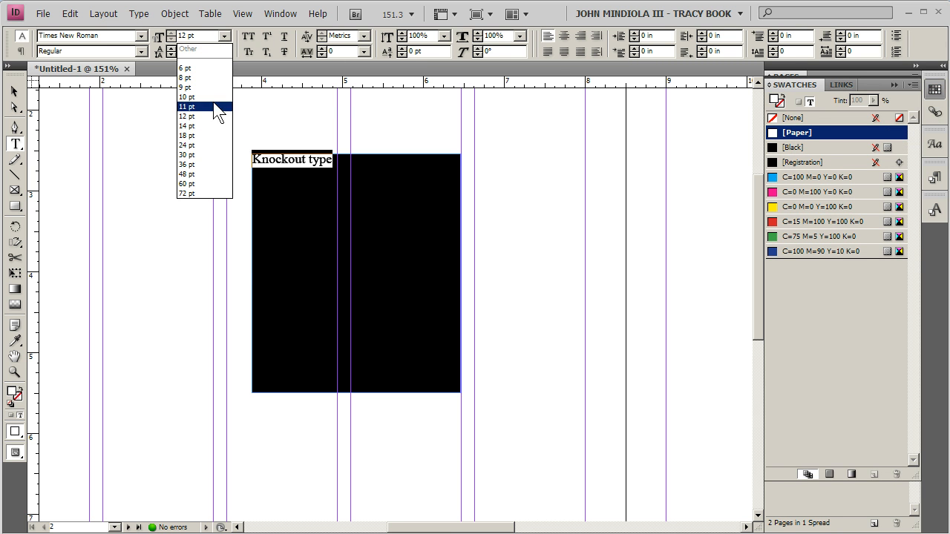
click(187, 154)
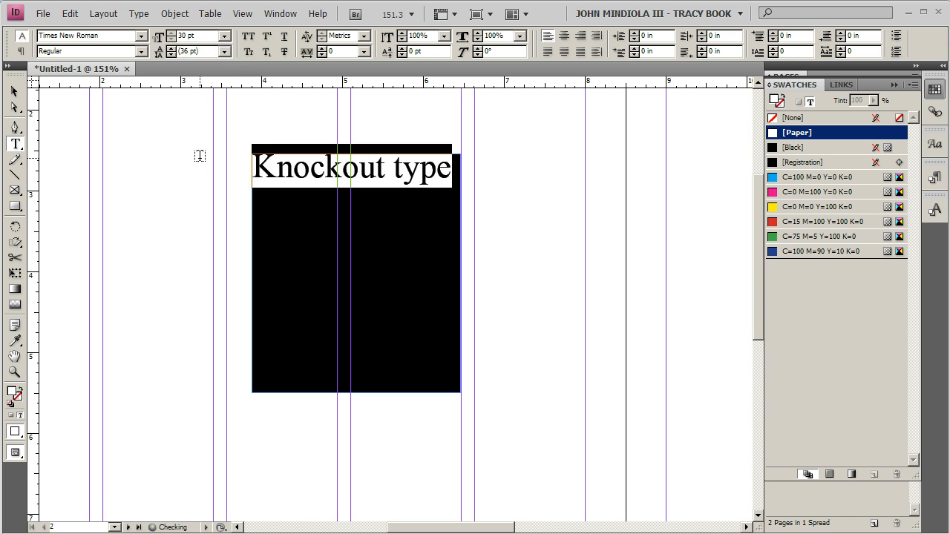
click(392, 167)
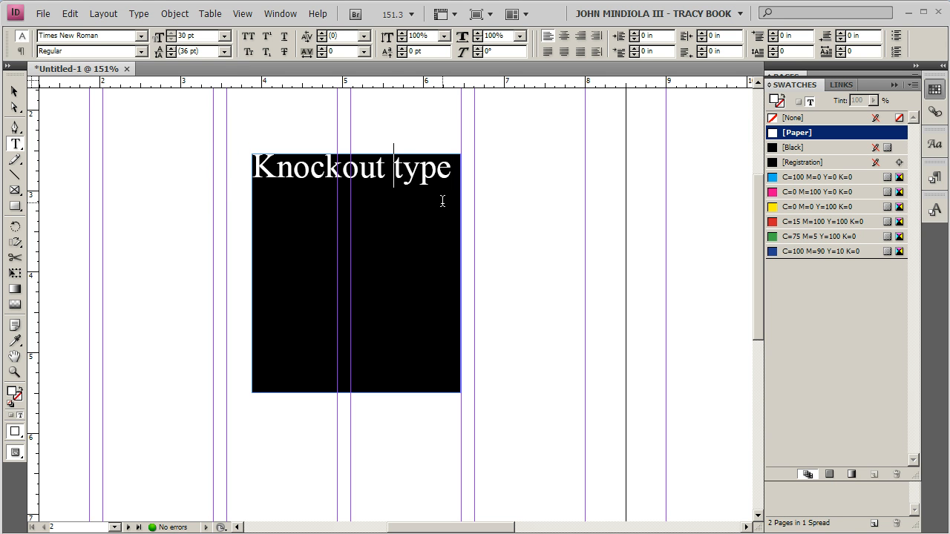
Step: Create a separate text frame about 4.7 × 0.96 in across the black box and enter "Knockout type / oiverlay box"
click(14, 92)
click(158, 178)
click(20, 148)
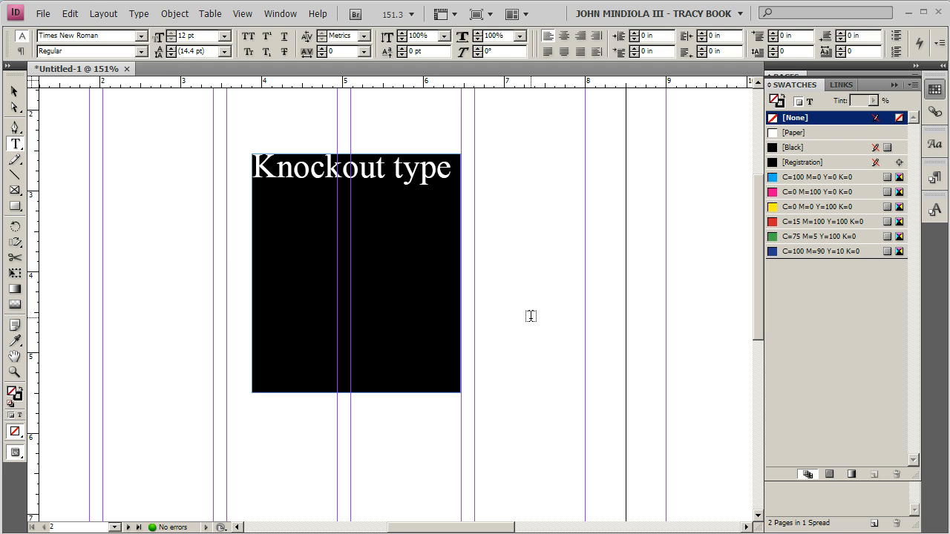
drag(553, 328, 173, 251)
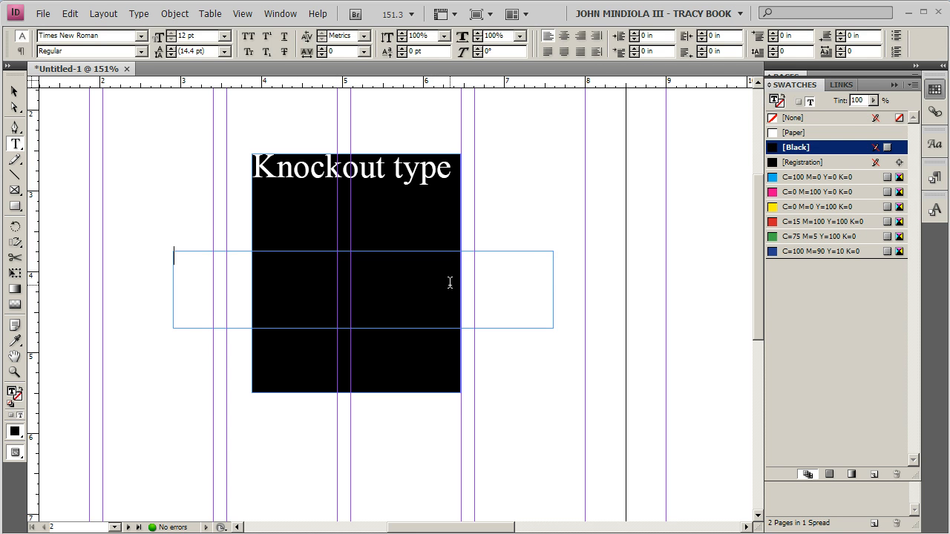
text(Knockout)
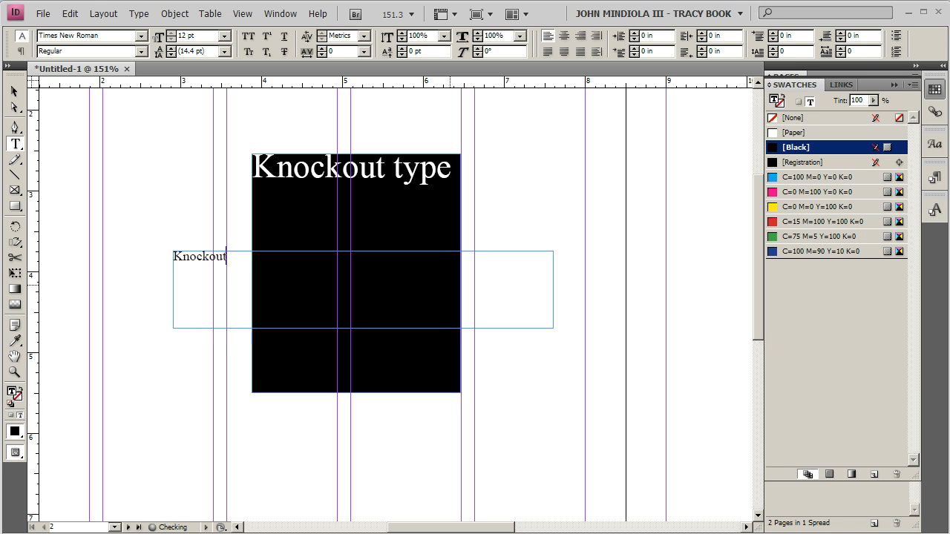
text( type is cool when i)
Step: Color the overlaid frame's text with the [Paper] swatch and center-align it
key(ctrl+a)
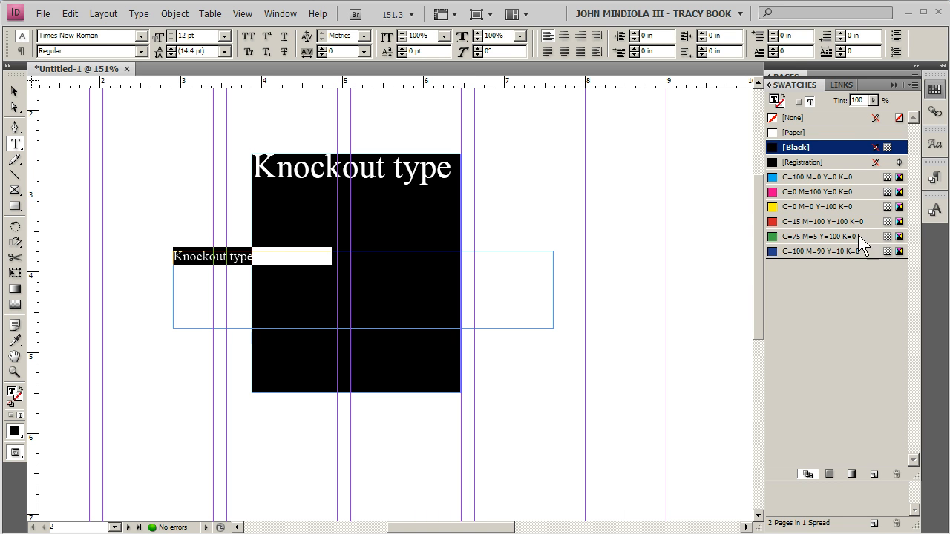
click(788, 132)
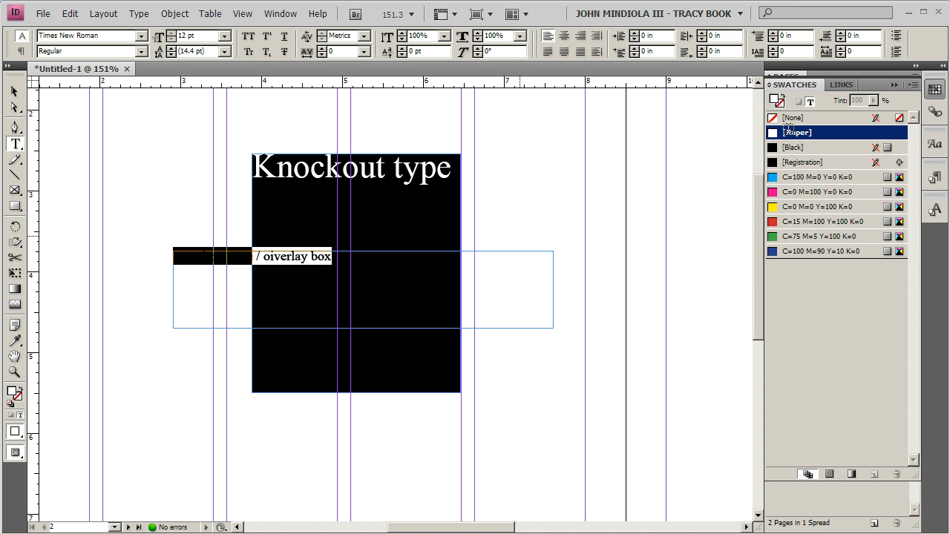
click(564, 35)
key(Escape)
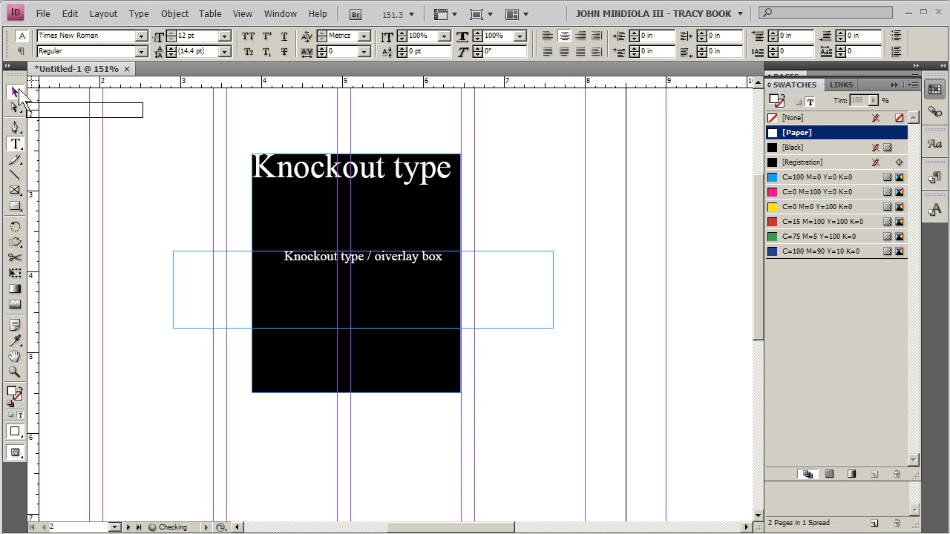
click(556, 190)
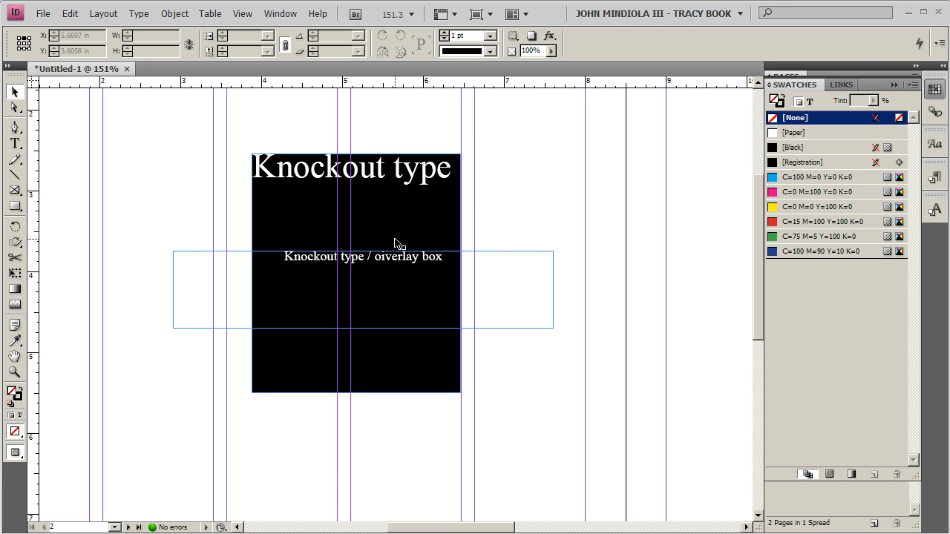
Step: Set the black text frame's inset spacing to 0.125 in on all four sides, with the preview on
click(397, 178)
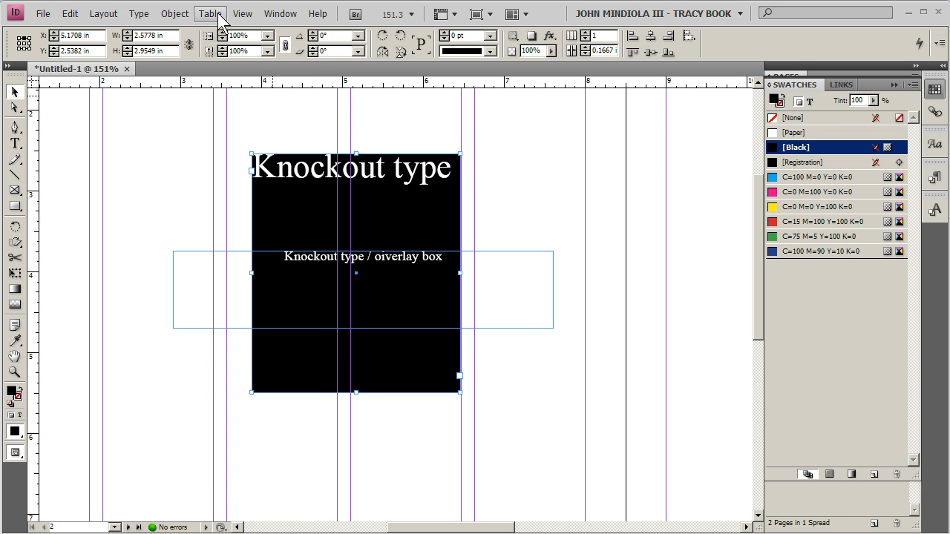
click(174, 13)
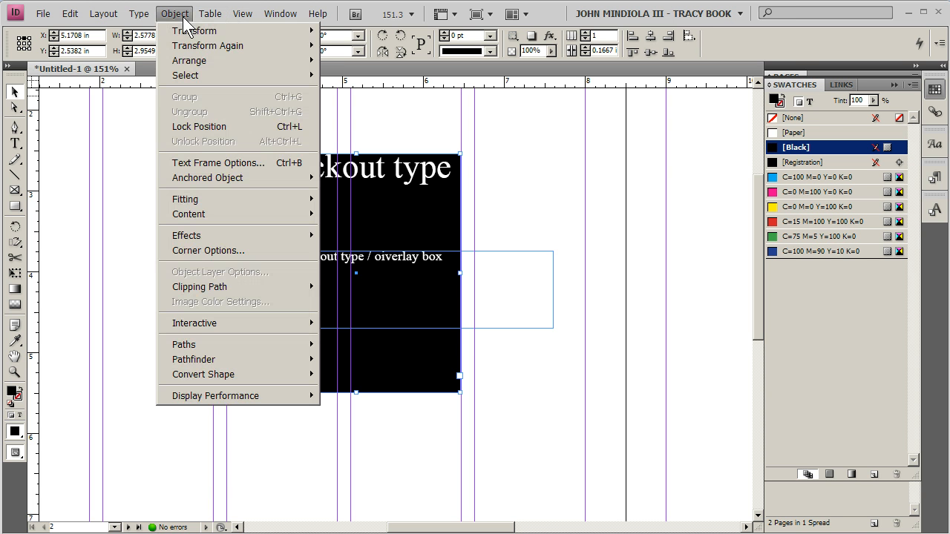
click(219, 163)
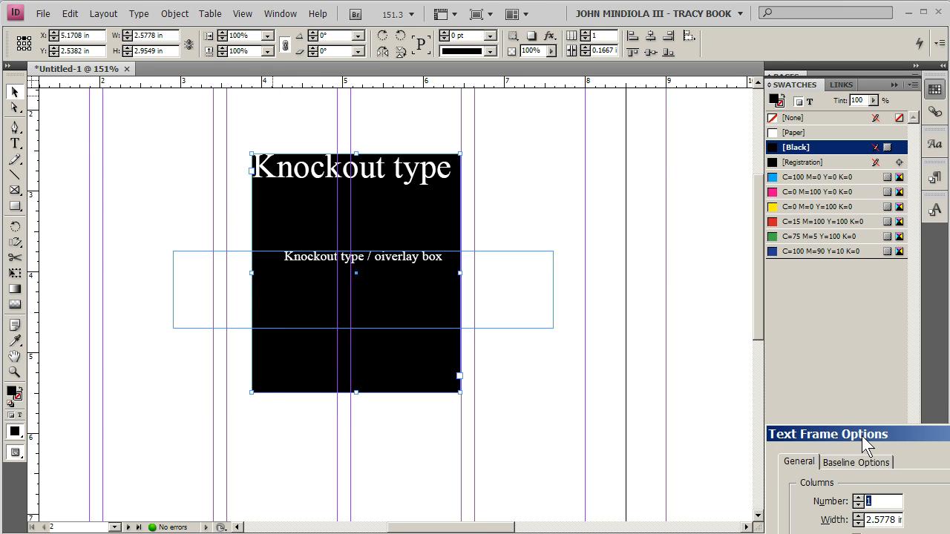
drag(868, 443, 567, 121)
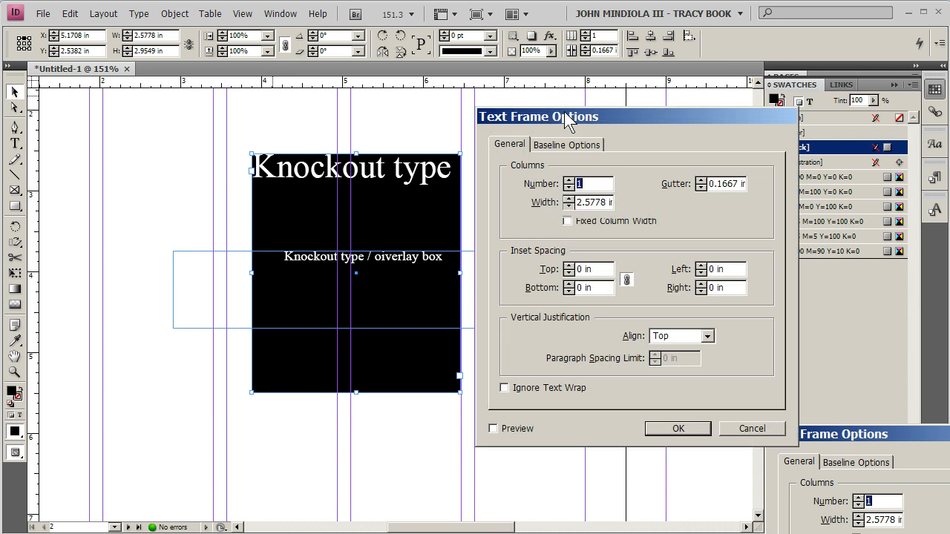
click(628, 282)
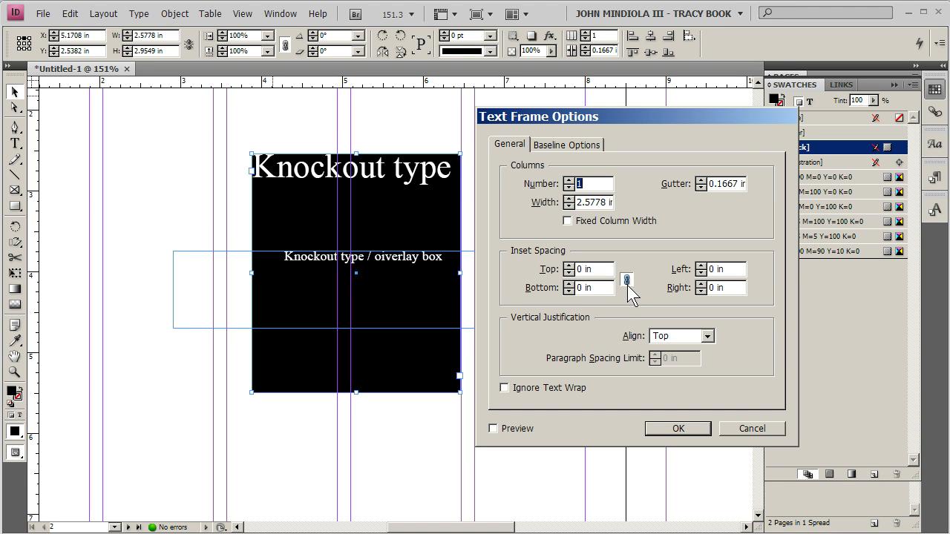
click(569, 266)
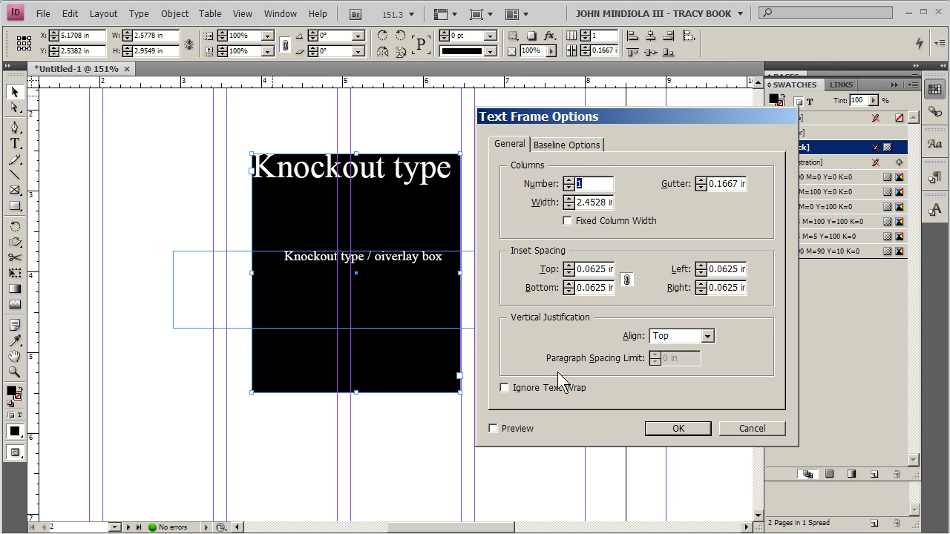
click(493, 428)
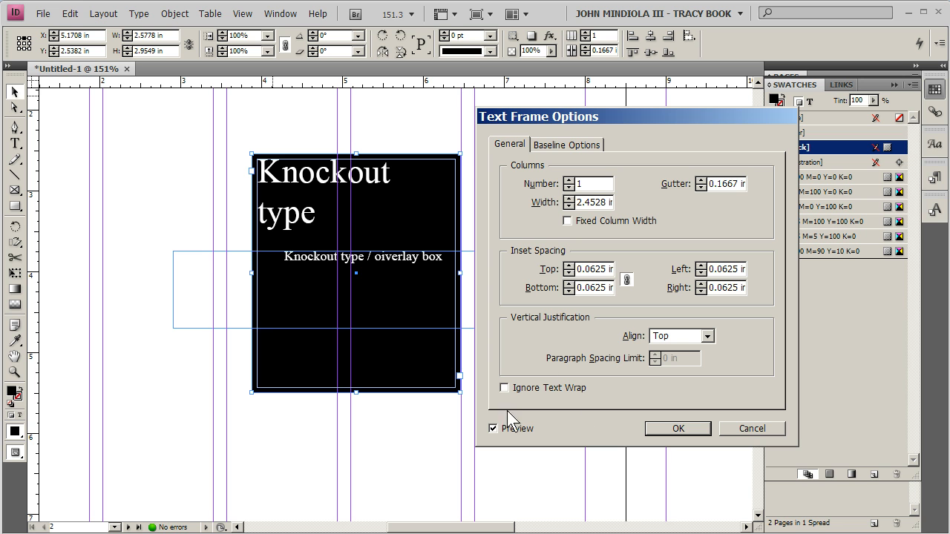
click(569, 266)
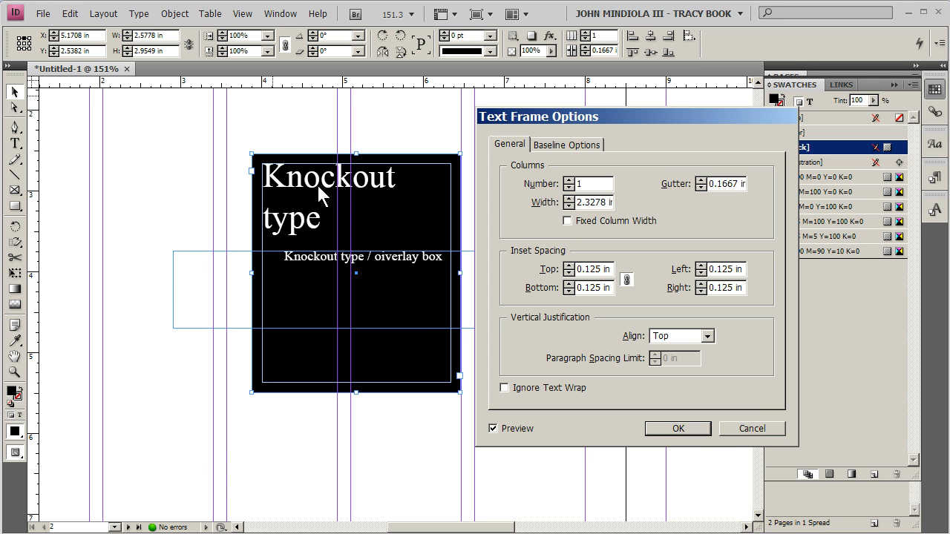
click(698, 428)
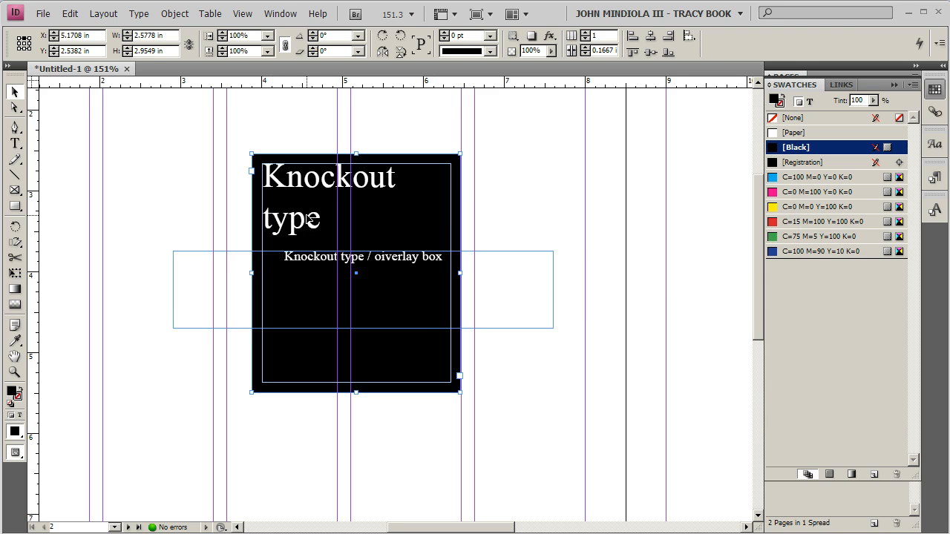
Step: Move the overlaid text frame down about 0.5 in over the black box, deselect it and switch to Notepad
click(503, 271)
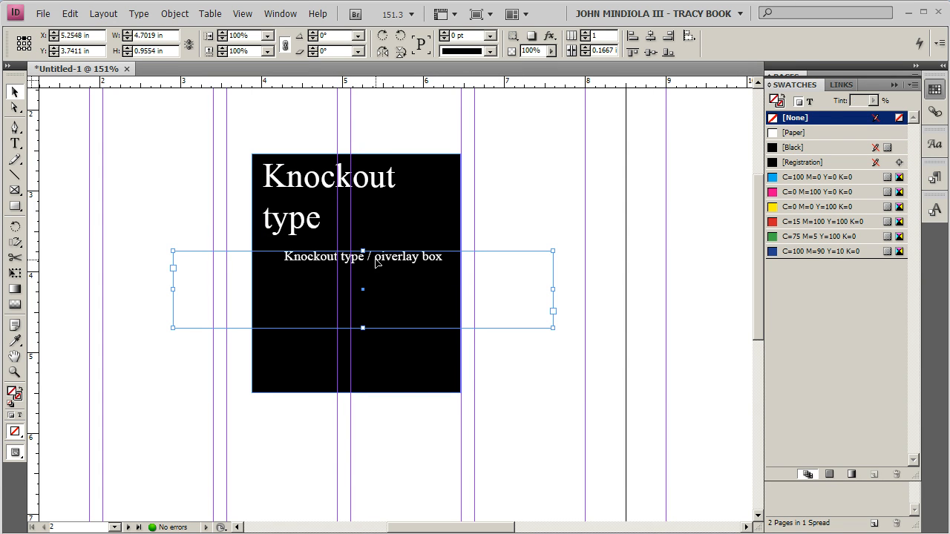
drag(376, 265, 377, 307)
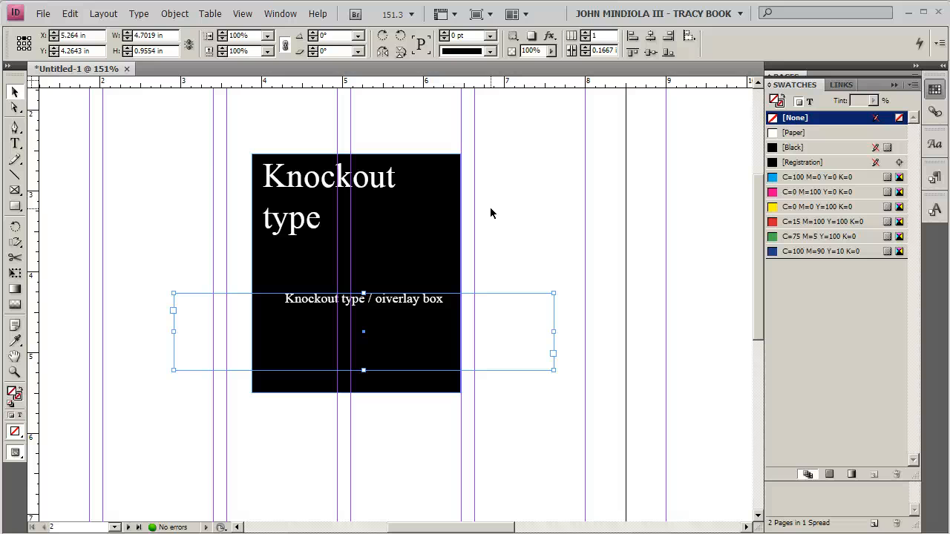
click(319, 451)
key(alt+Tab)
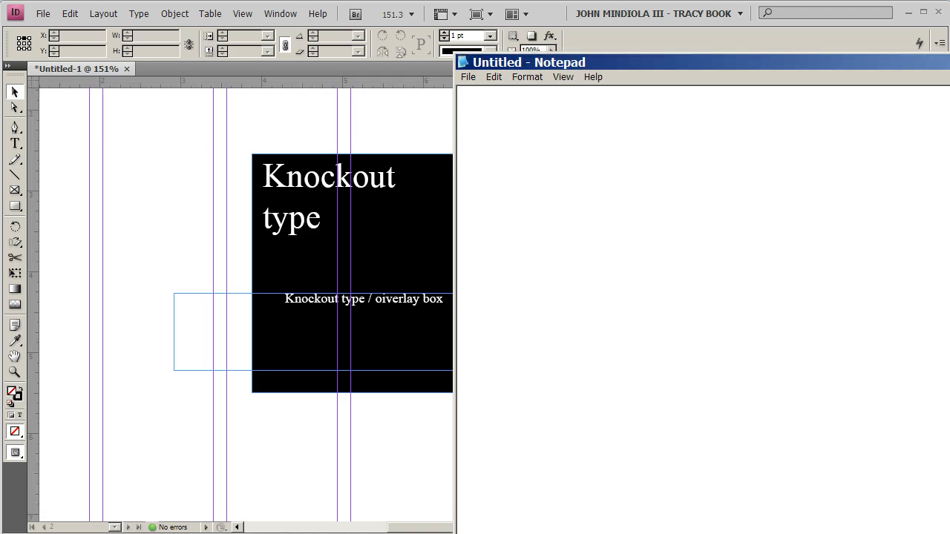